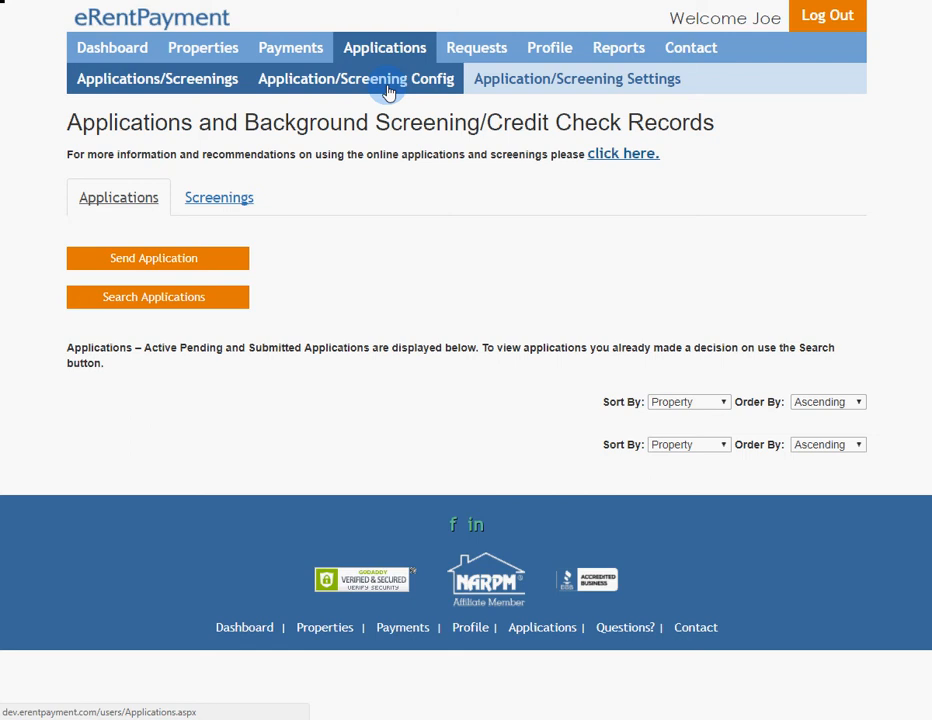
Start a new default application template from the application/screening configuration
left_click(388, 92)
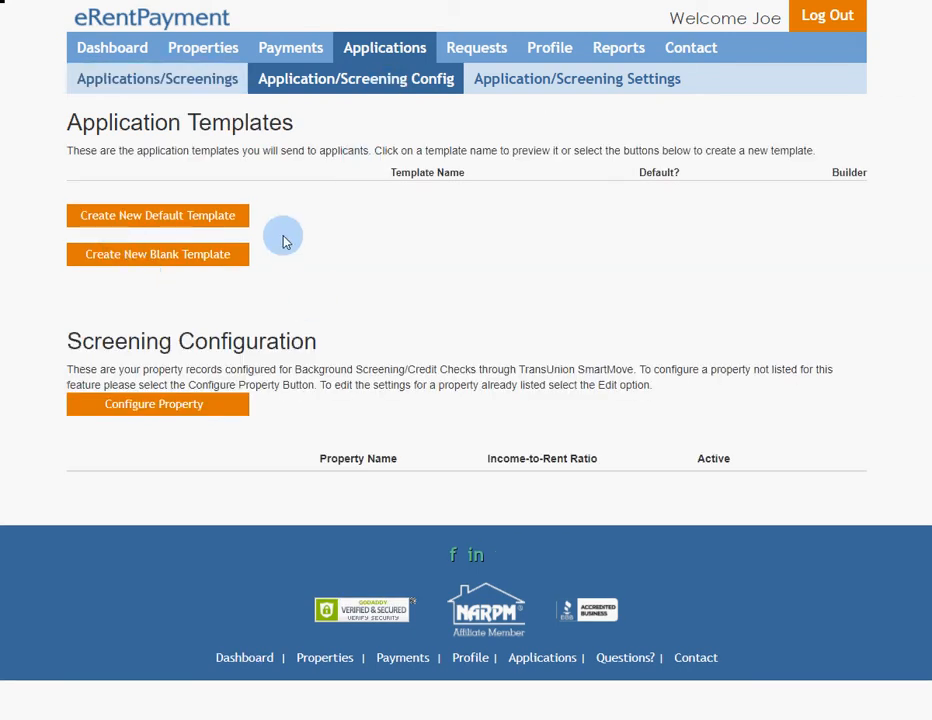
left_click(174, 224)
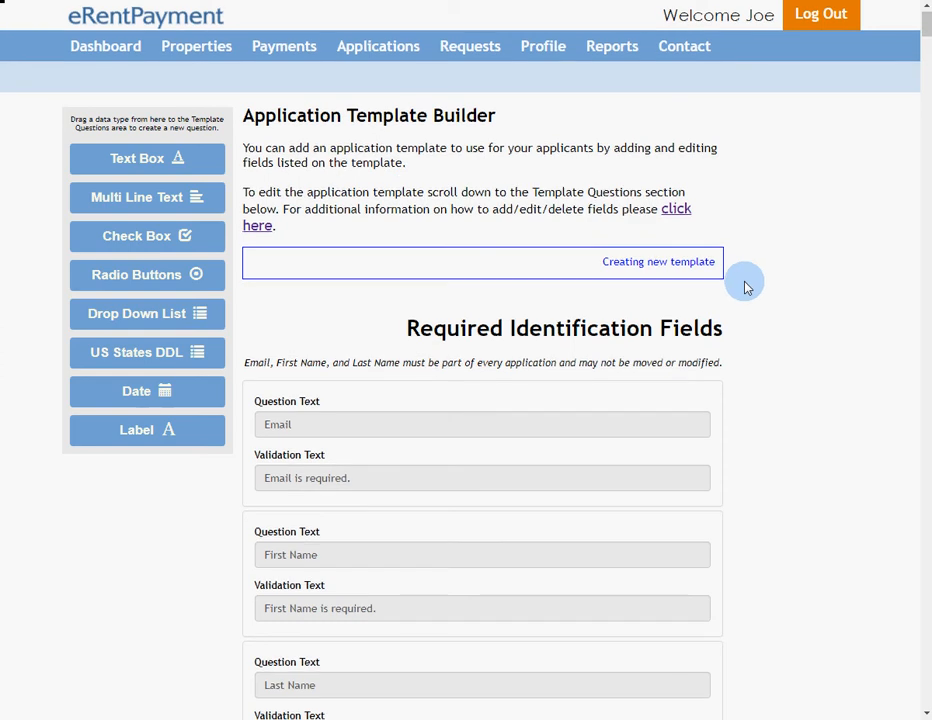
Add a Label as the first template question reading "Every applicant over 18 must complete a separate application."
scroll(745, 288, "down", 3)
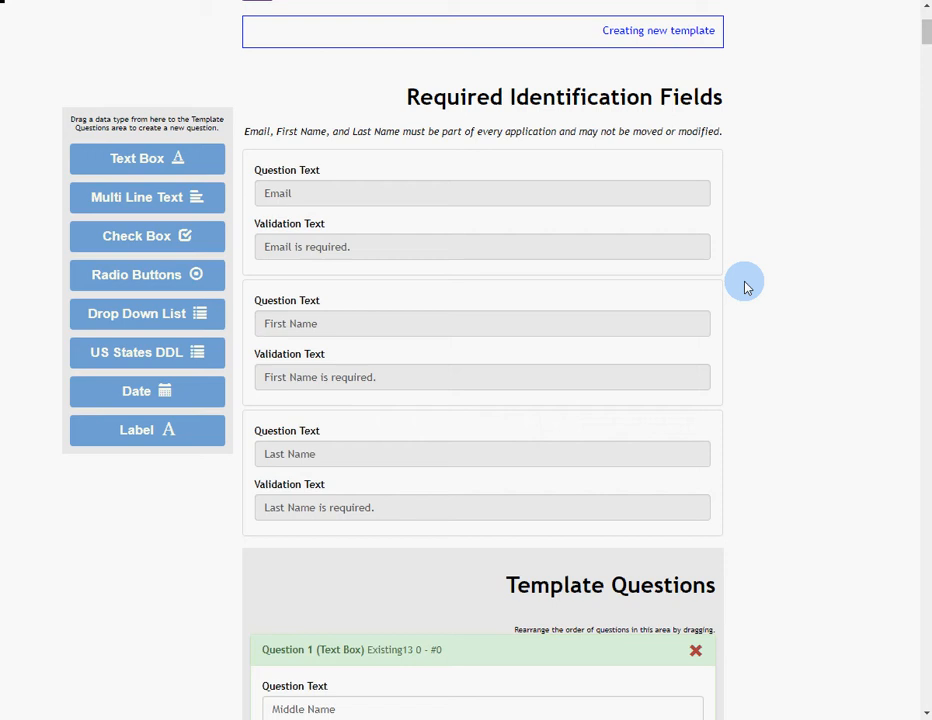
scroll(745, 288, "down", 4)
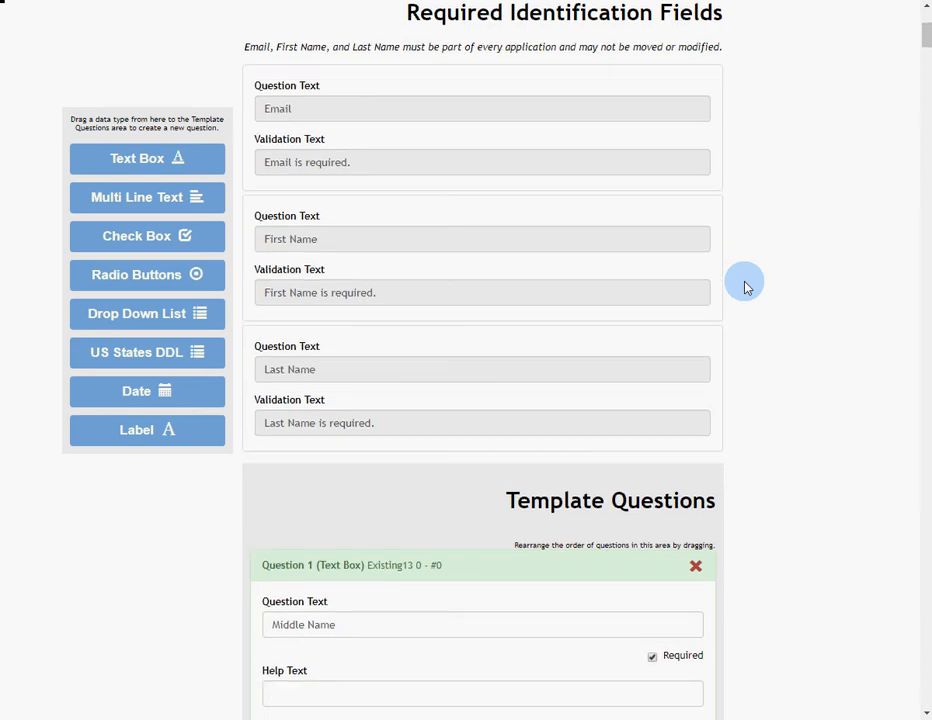
scroll(745, 288, "down", 3)
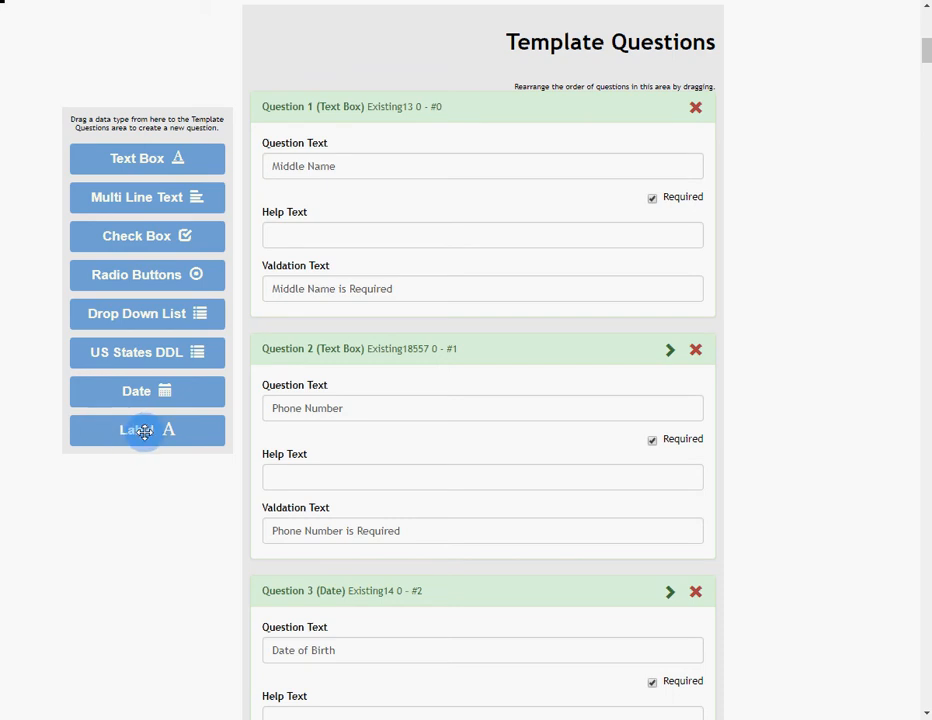
left_click_drag(145, 432, 370, 114)
left_click(322, 172)
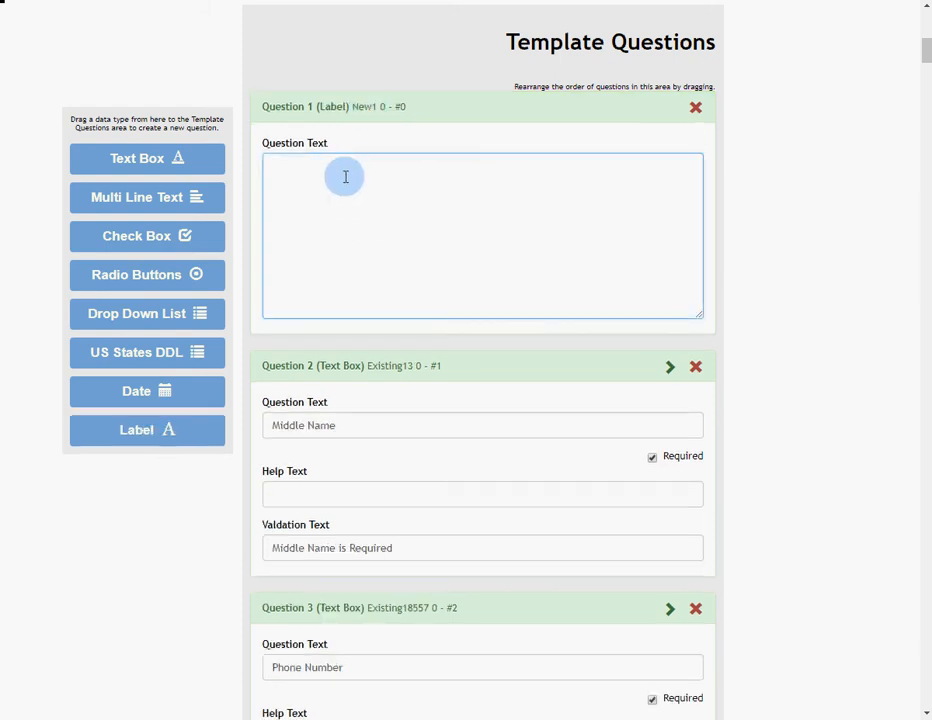
type("Every applicant over 18 must complete")
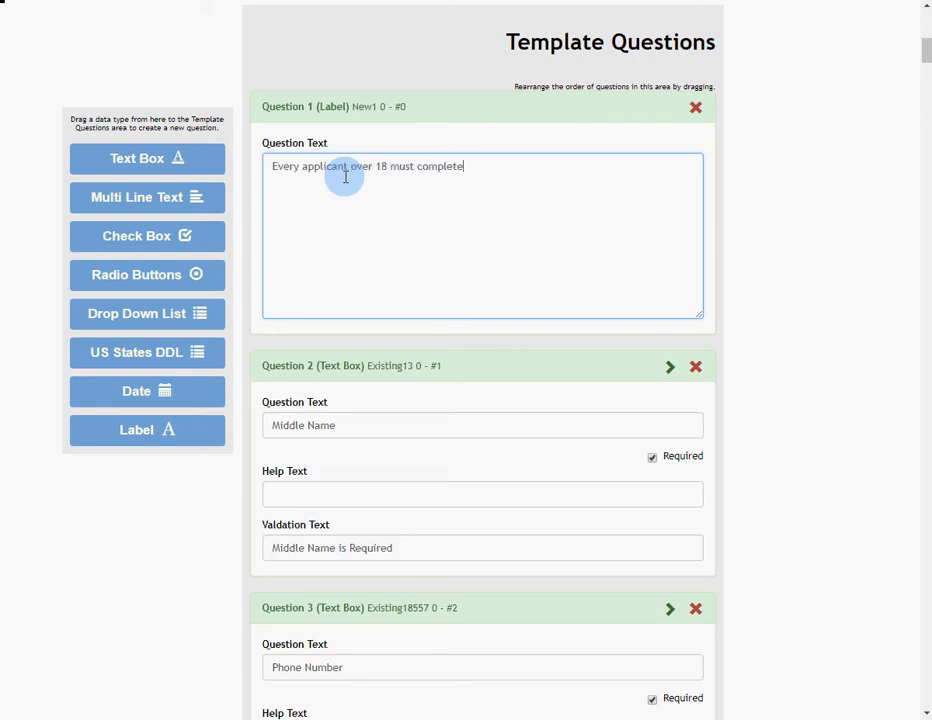
type(" a separate application.")
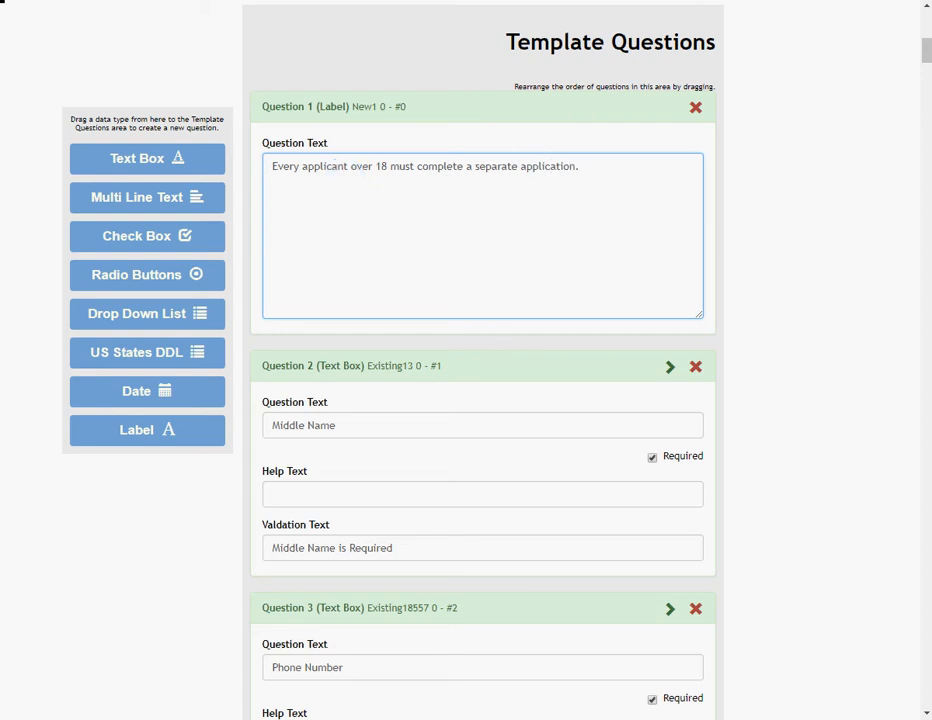
left_click(4, 248)
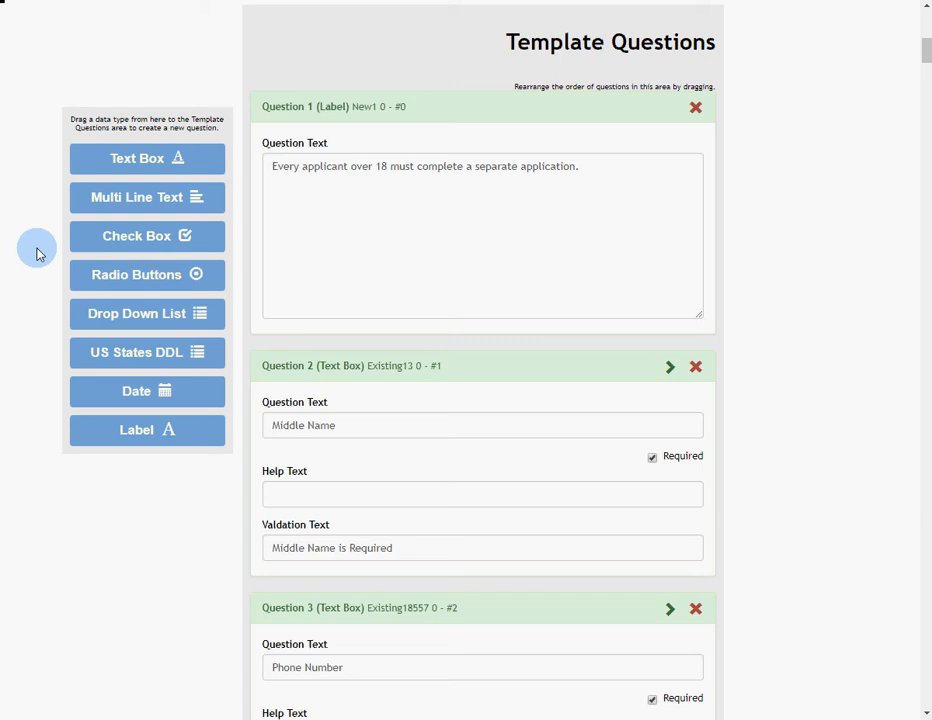
Add a required Check Box question below the label with the text "Do you authorize $30 screening fee?"
left_click_drag(135, 238, 362, 366)
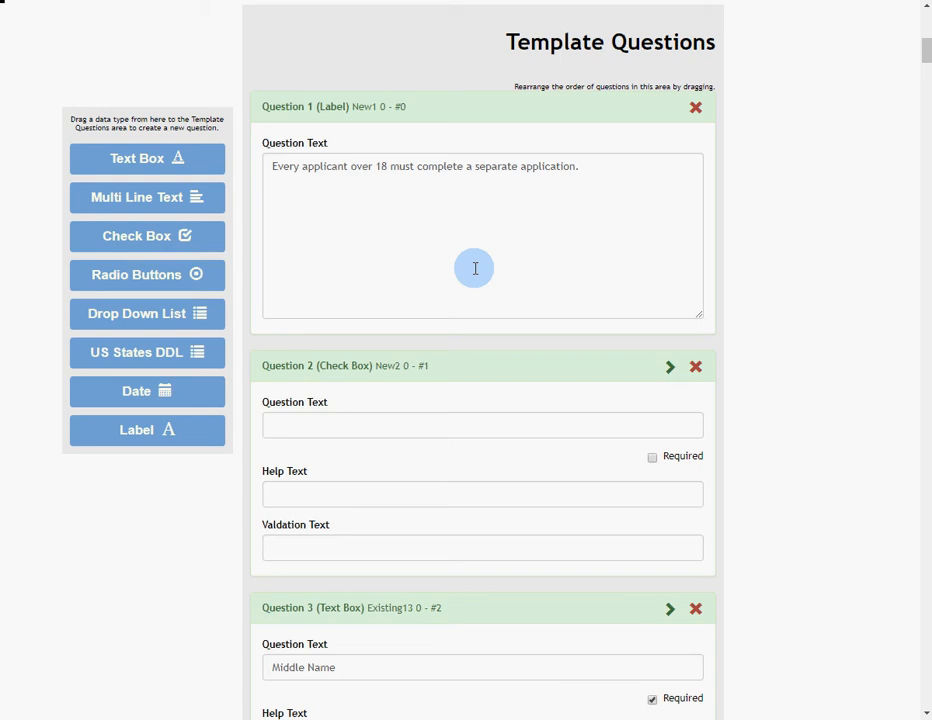
left_click(326, 427)
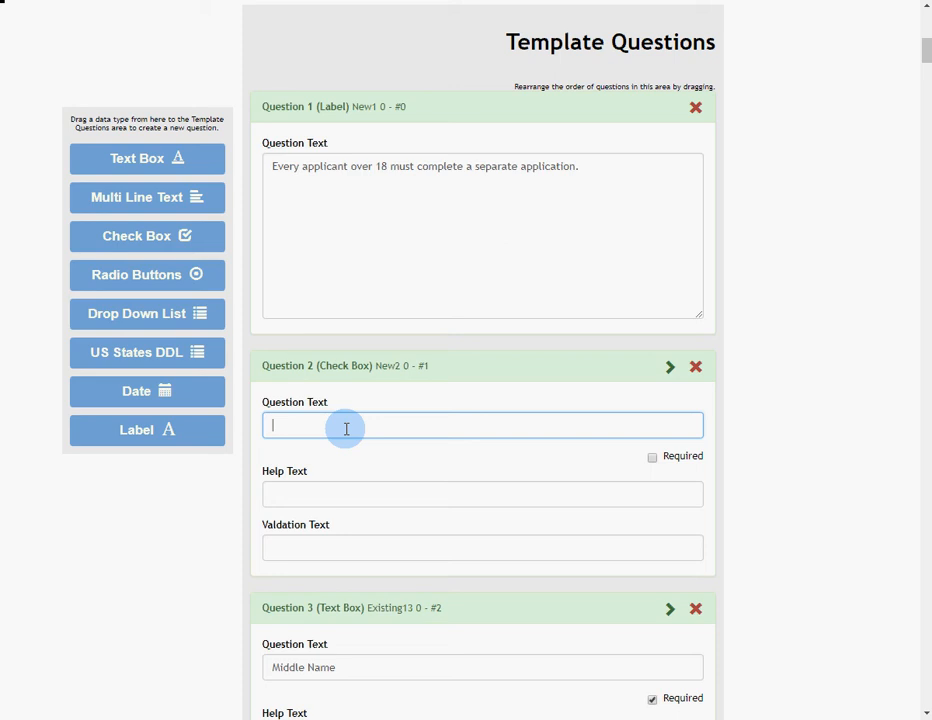
type("Do you and")
key("BackSpace")
key("BackSpace")
type("uthorize $30 screening")
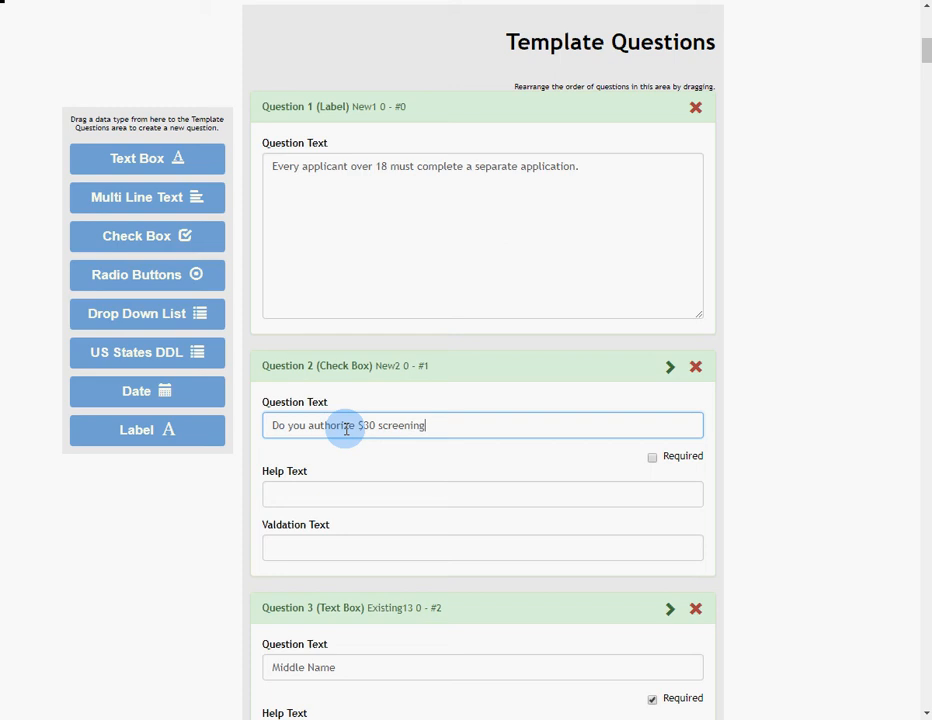
type(" fee?")
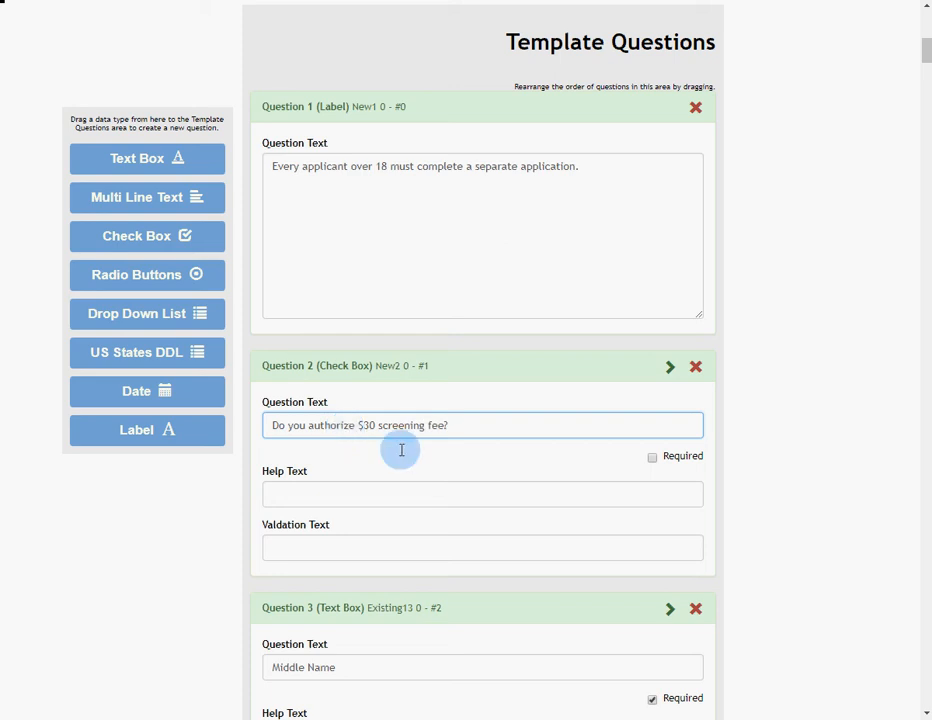
left_click(652, 457)
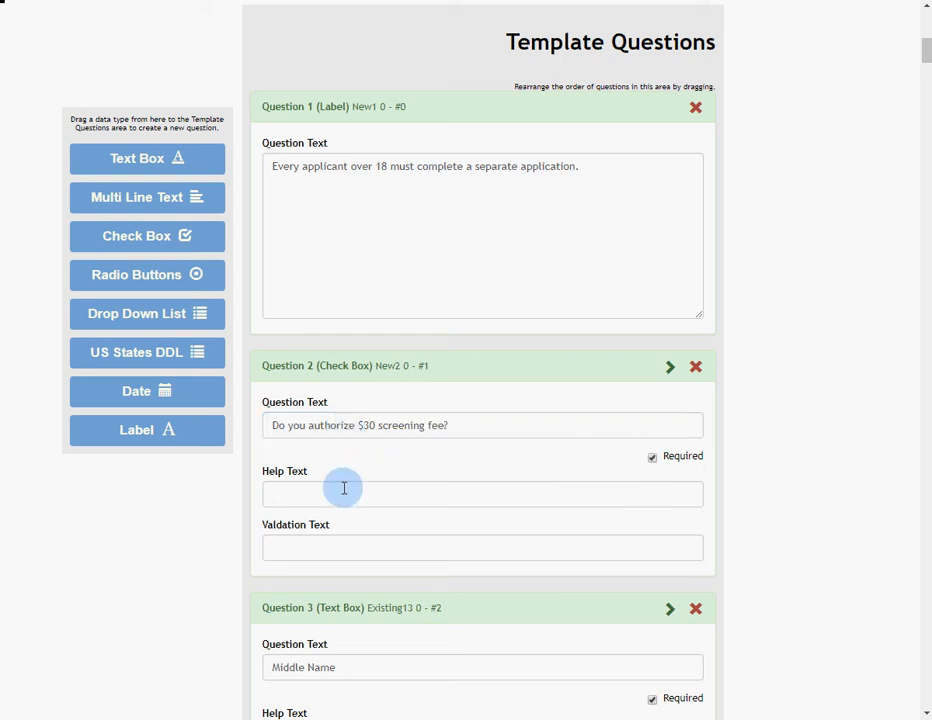
Give the check box question the help text "Screening fee" and the validation text "Please authorize the screening fee"
left_click(298, 492)
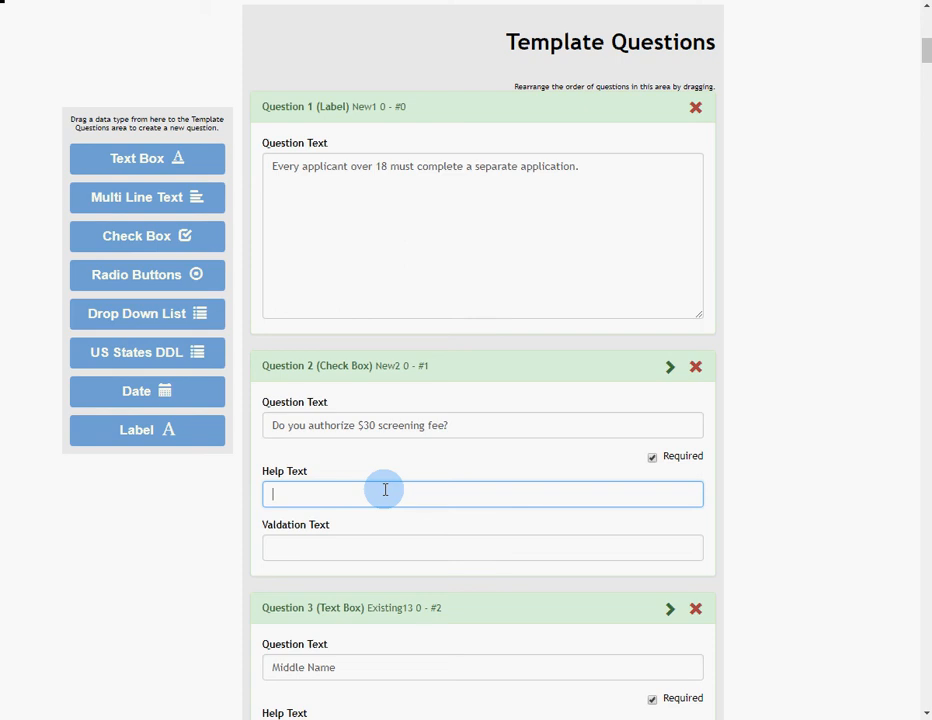
type("Screening fee")
left_click(356, 538)
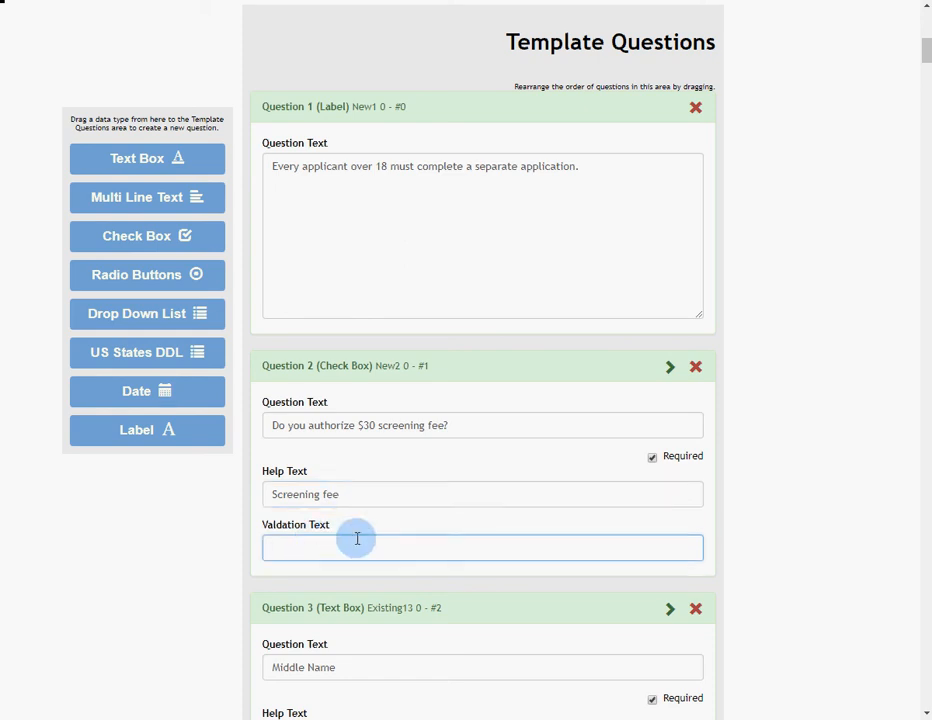
type("Please authorize the screening fee")
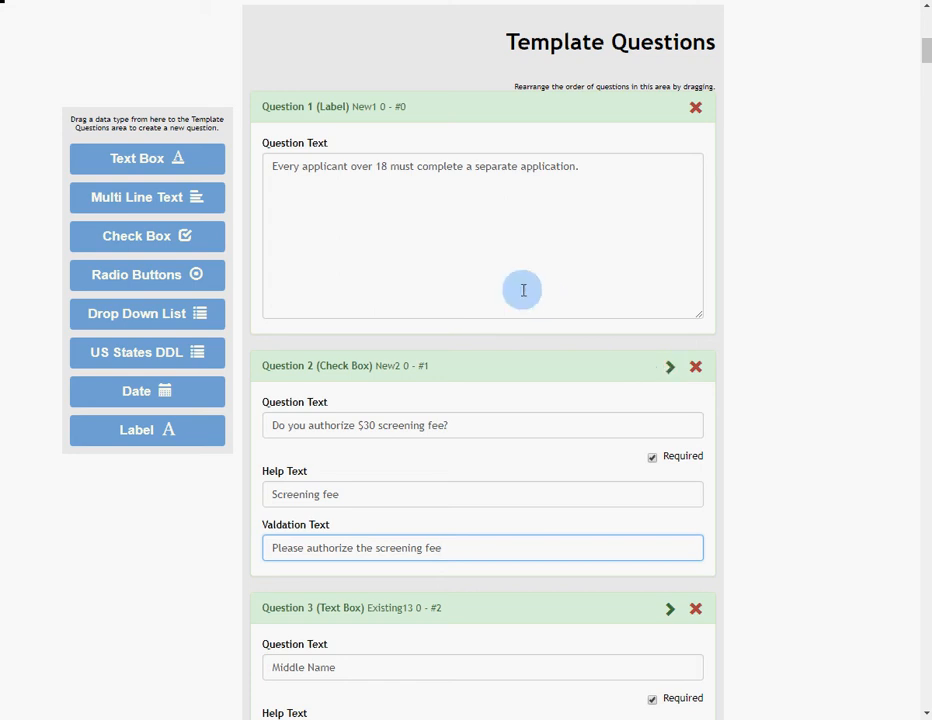
left_click(3, 198)
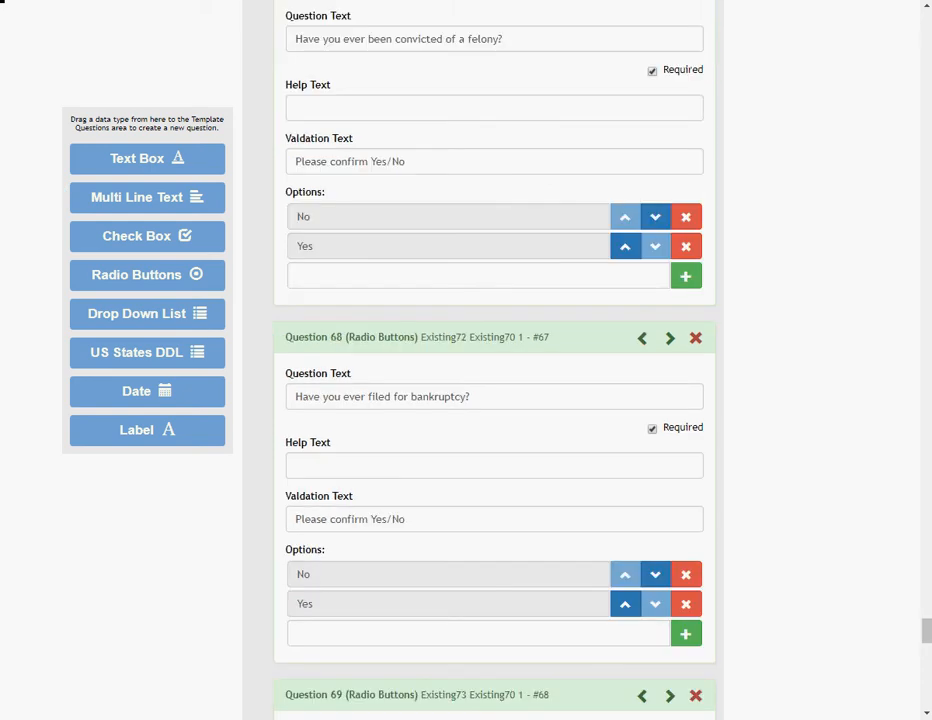
Add the option "Yes, but over 7 years ago" to the "Have you ever filed for bankruptcy?" question
left_click_drag(215, 162, 534, 193)
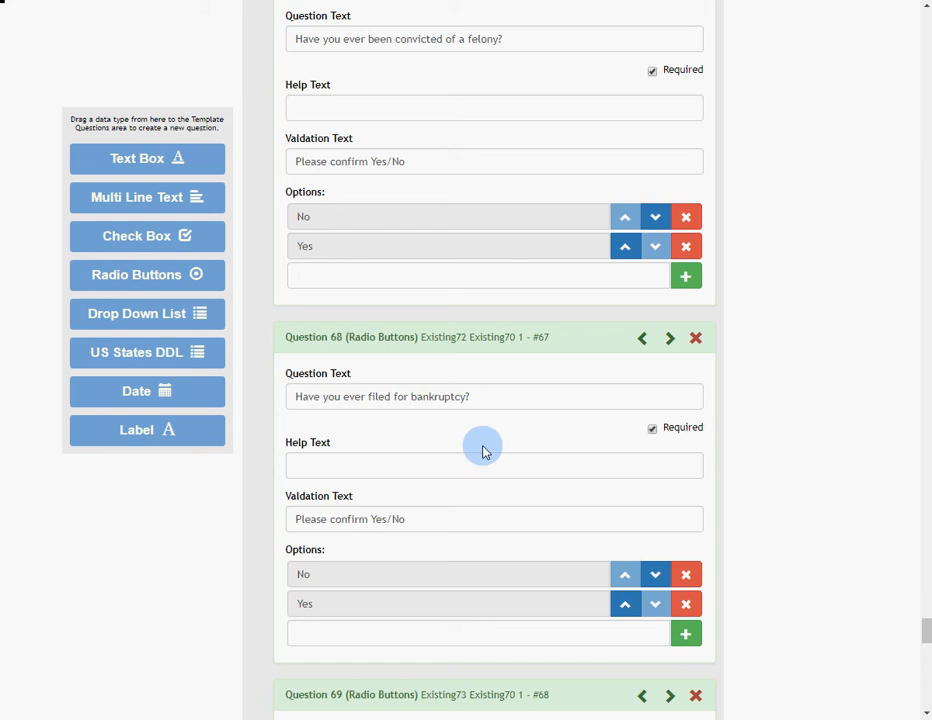
left_click(362, 634)
type("Y")
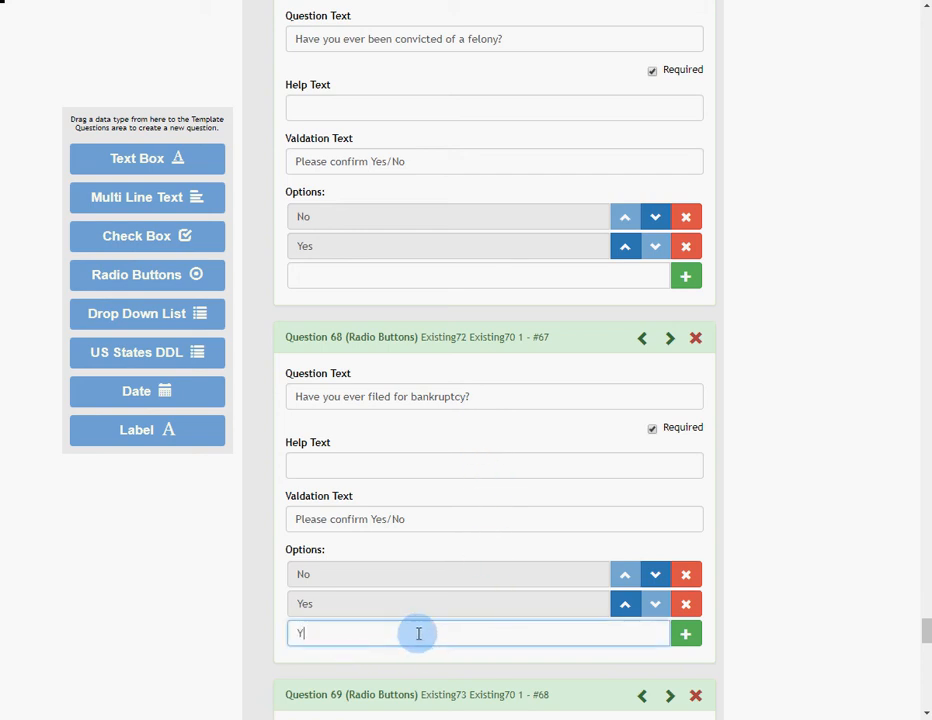
type("es, but over 7 years ago")
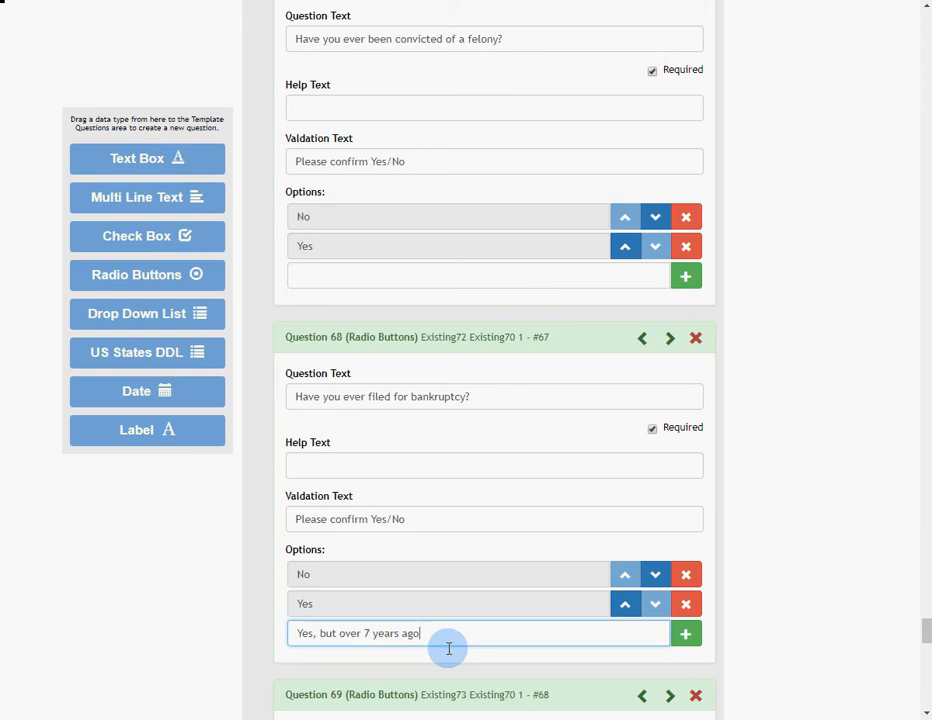
left_click(691, 640)
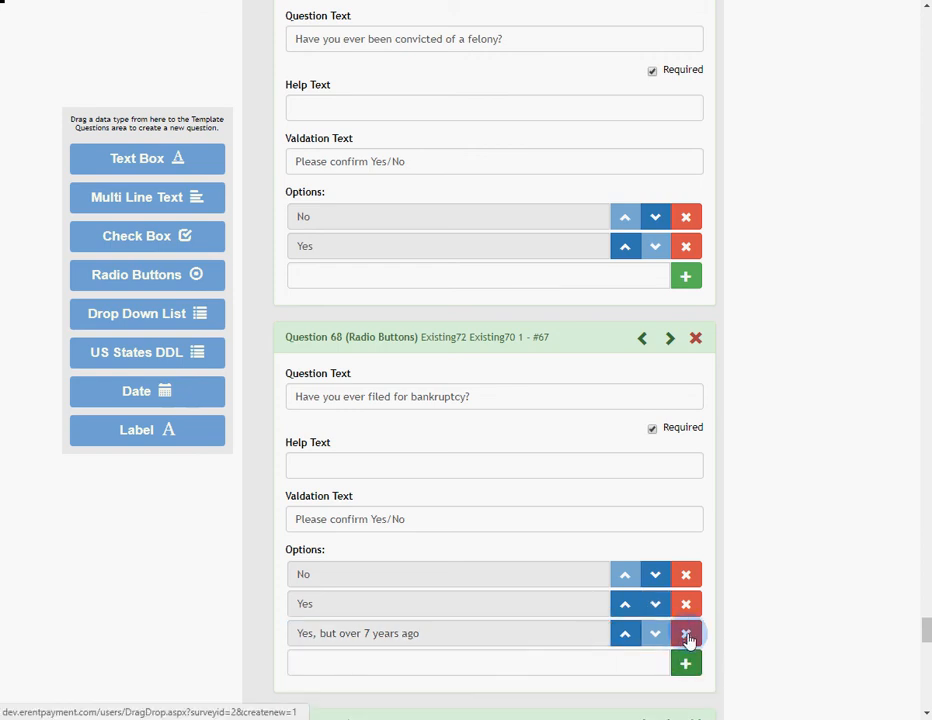
Move the Yes option above No in the bankruptcy question and return it to its original place
left_click(627, 611)
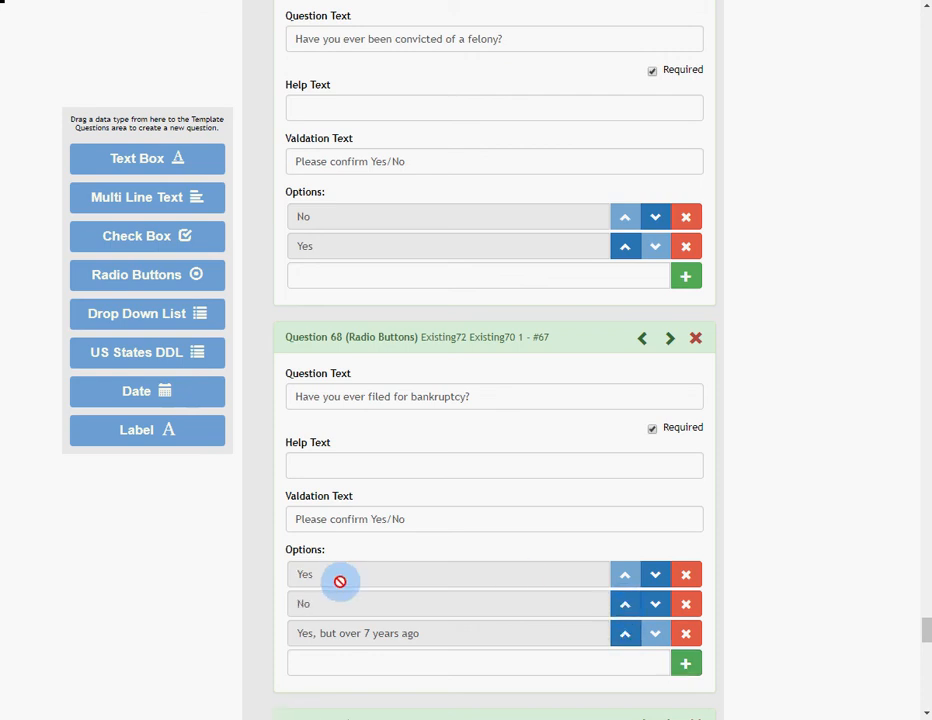
left_click(654, 574)
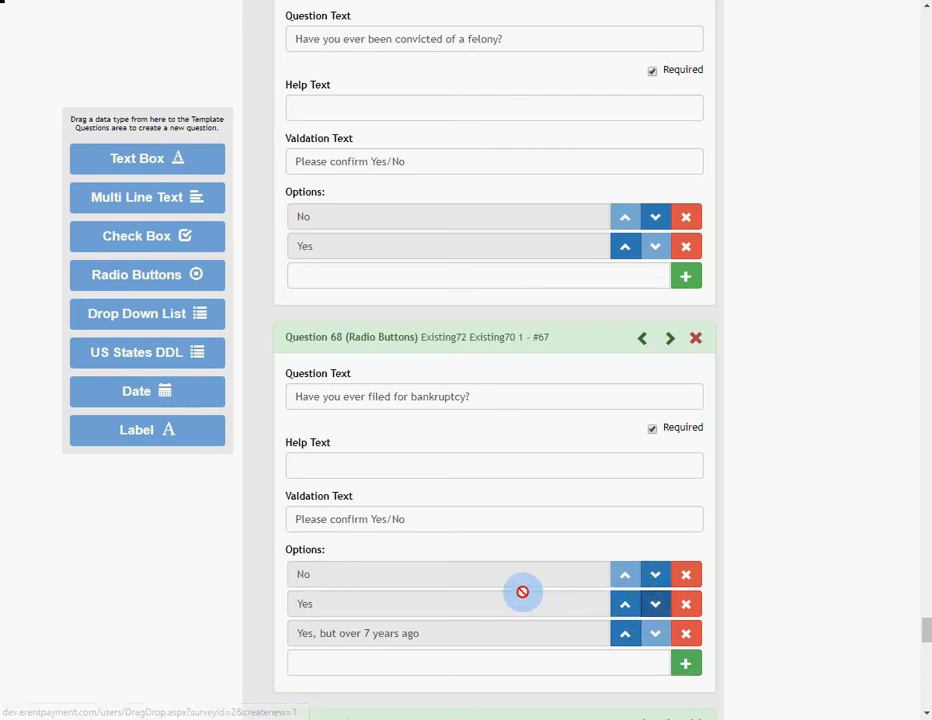
Name the template "Standard" and create it
scroll(789, 479, "down", 5)
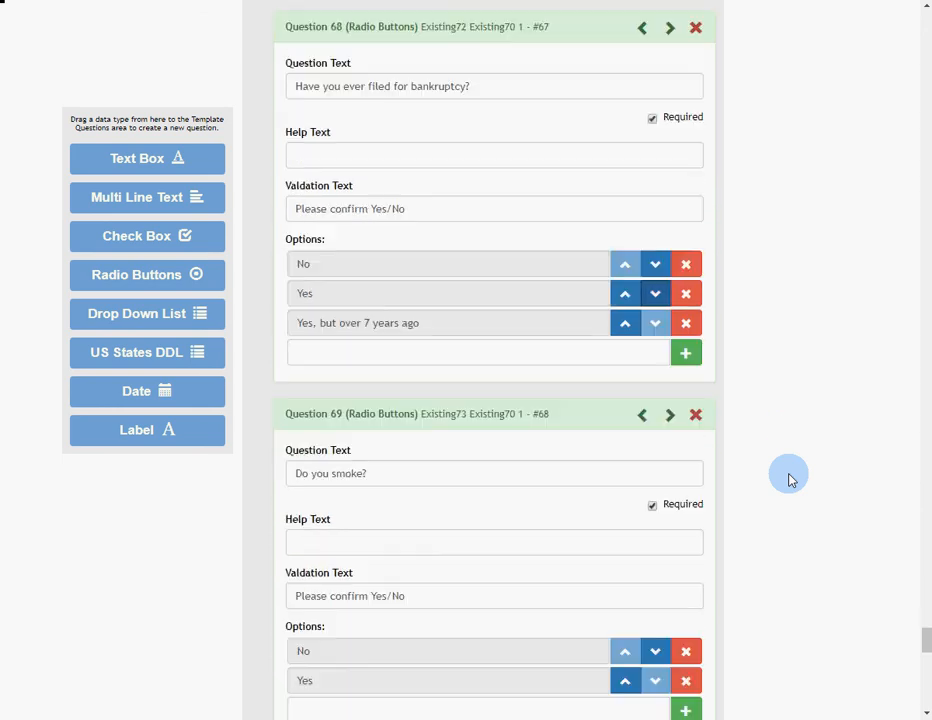
scroll(789, 479, "down", 6)
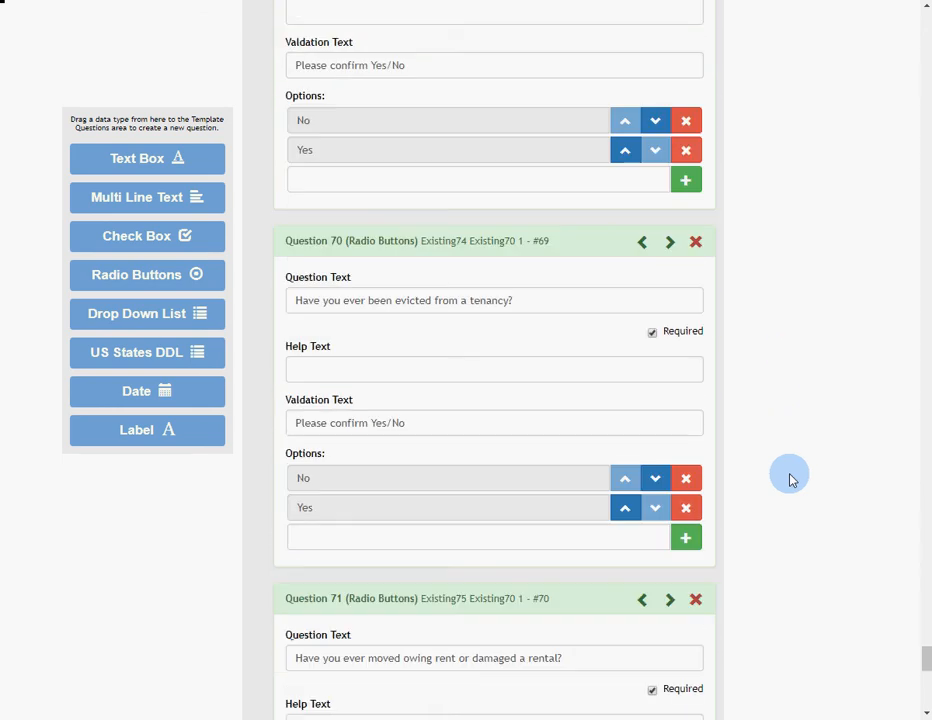
scroll(789, 479, "down", 8)
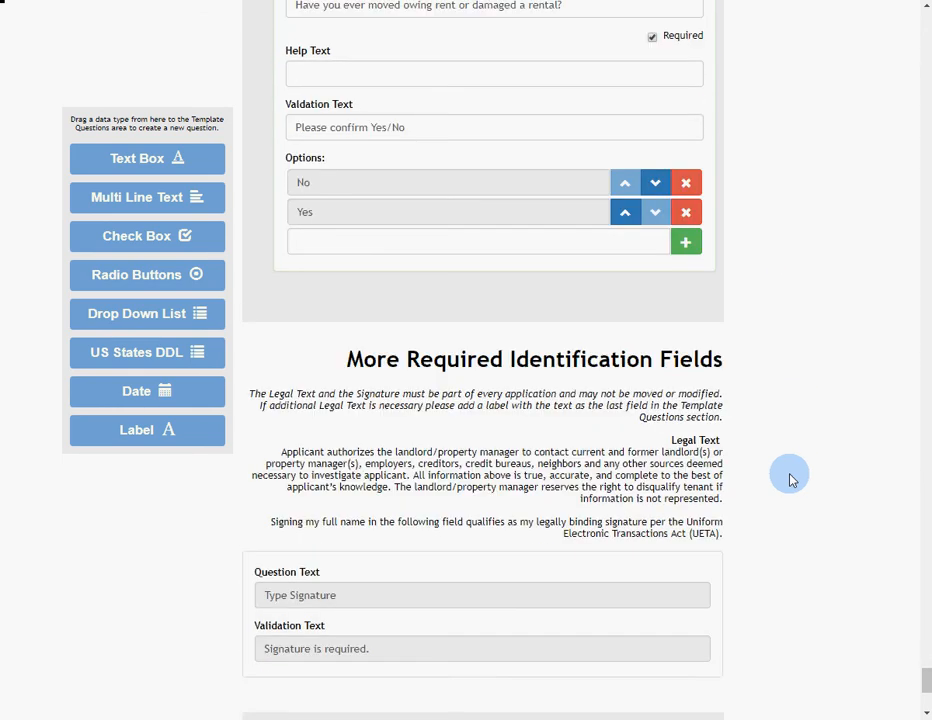
left_click(287, 534)
type("St")
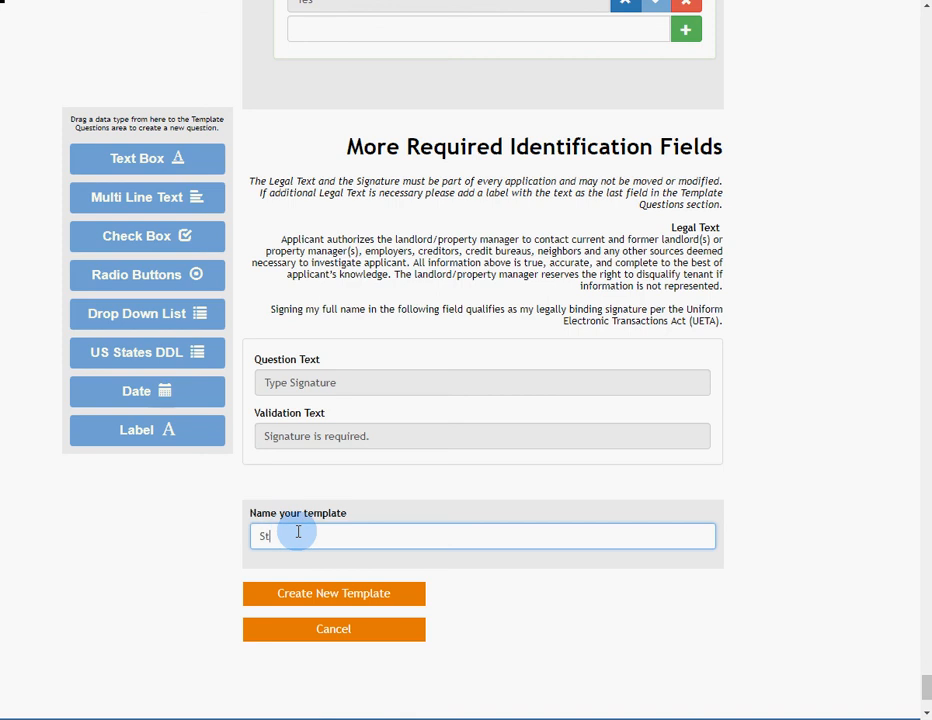
type("andard")
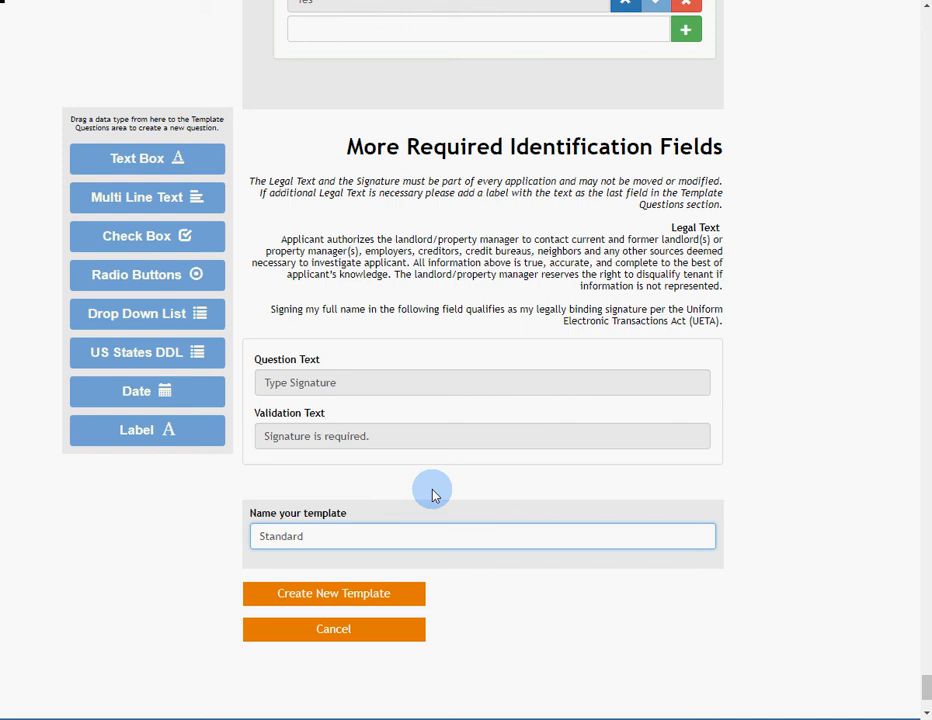
left_click(347, 593)
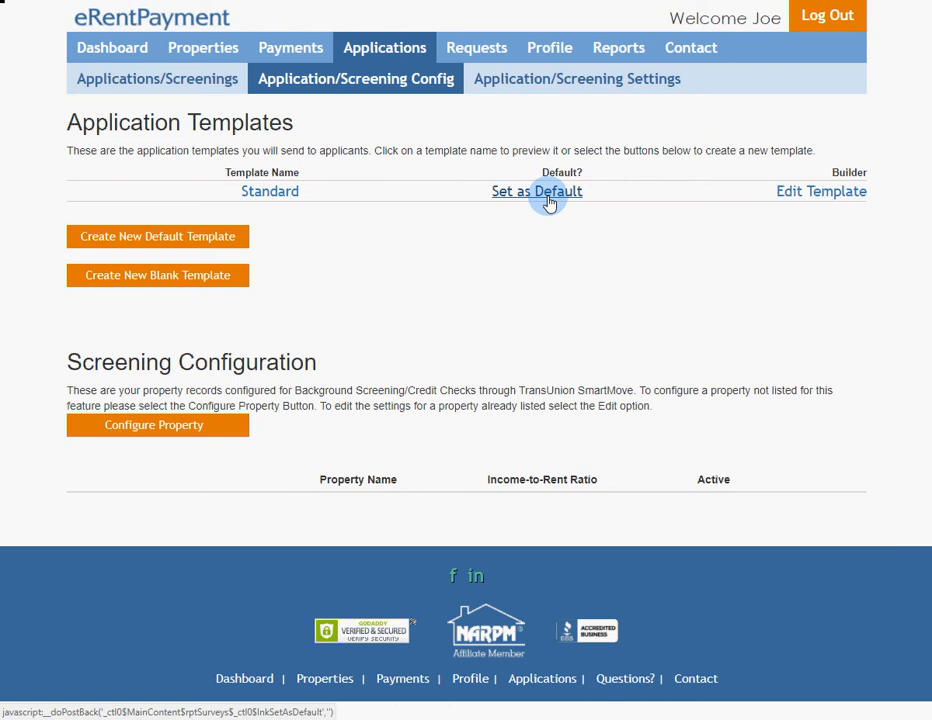
Preview the Standard template and review its questions from the identification fields through to the signature field
left_click(264, 201)
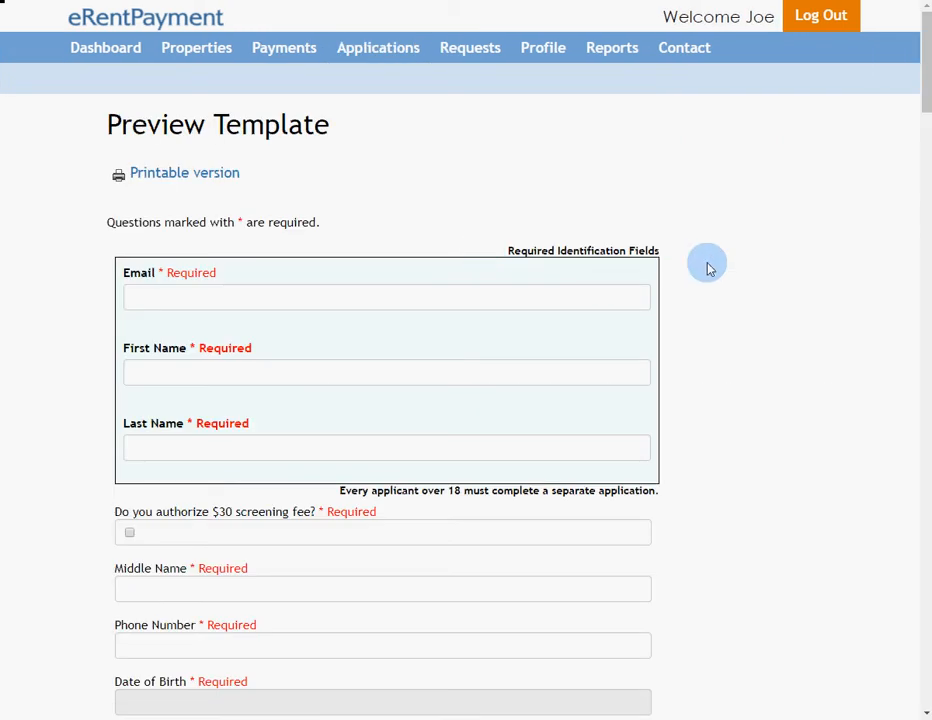
scroll(735, 260, "down", 1)
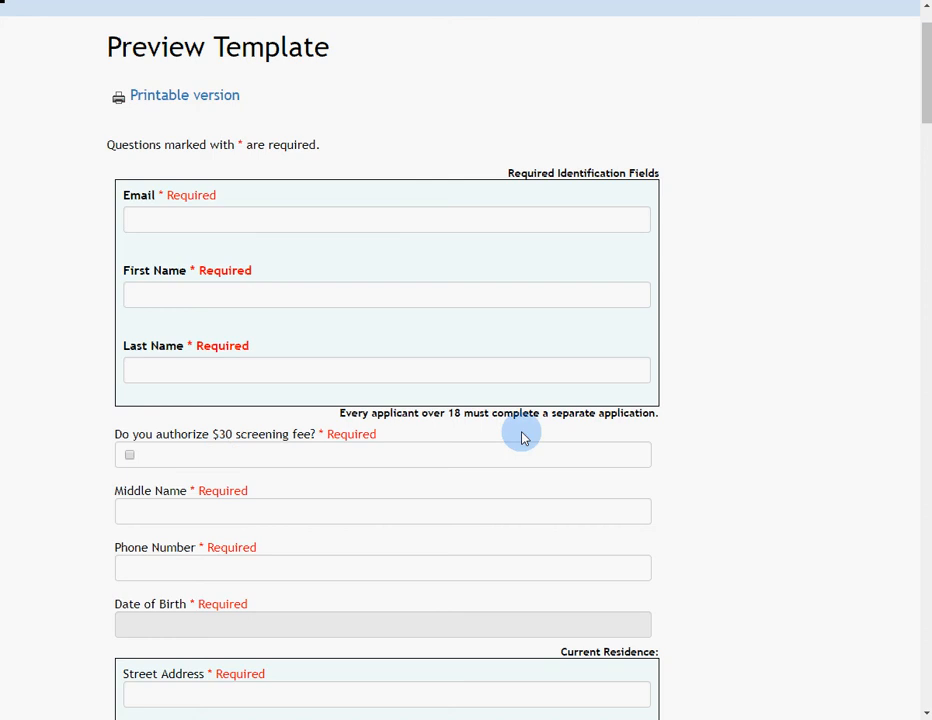
left_click_drag(917, 92, 903, 626)
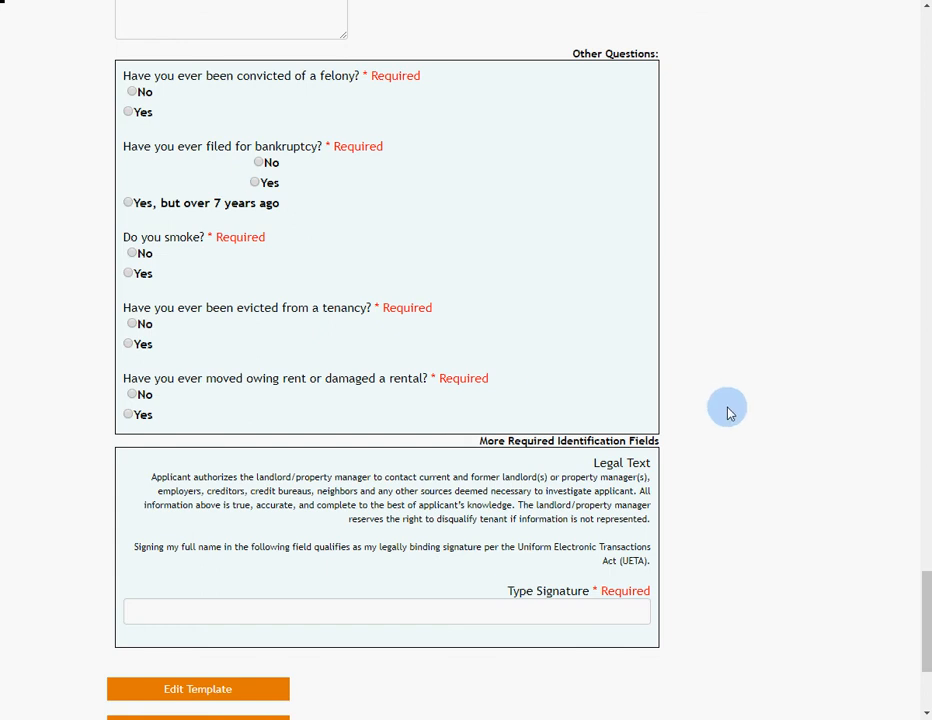
scroll(725, 403, "down", 2)
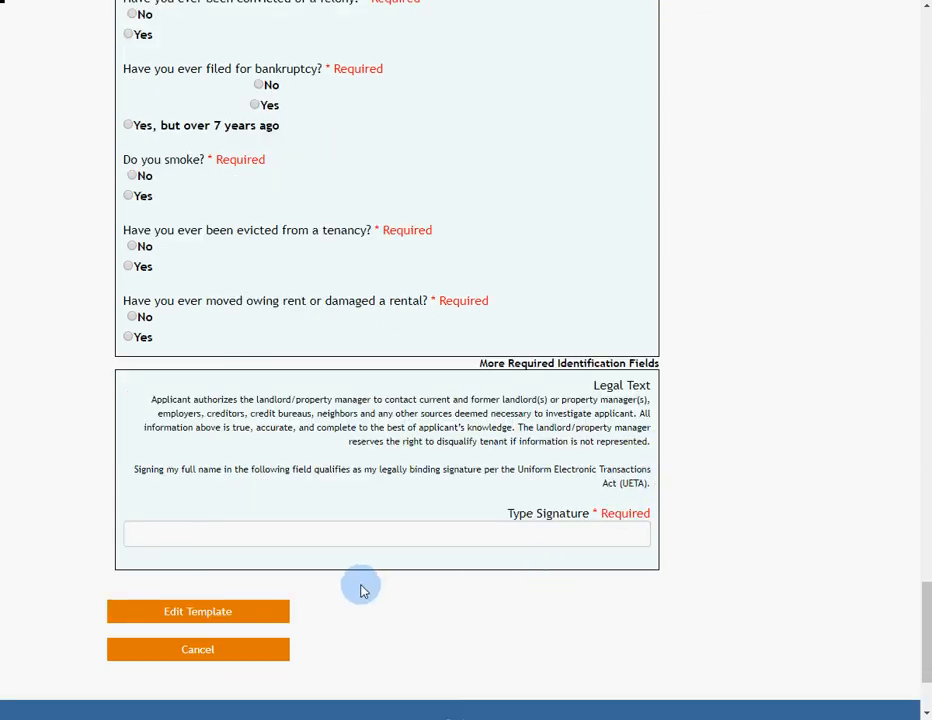